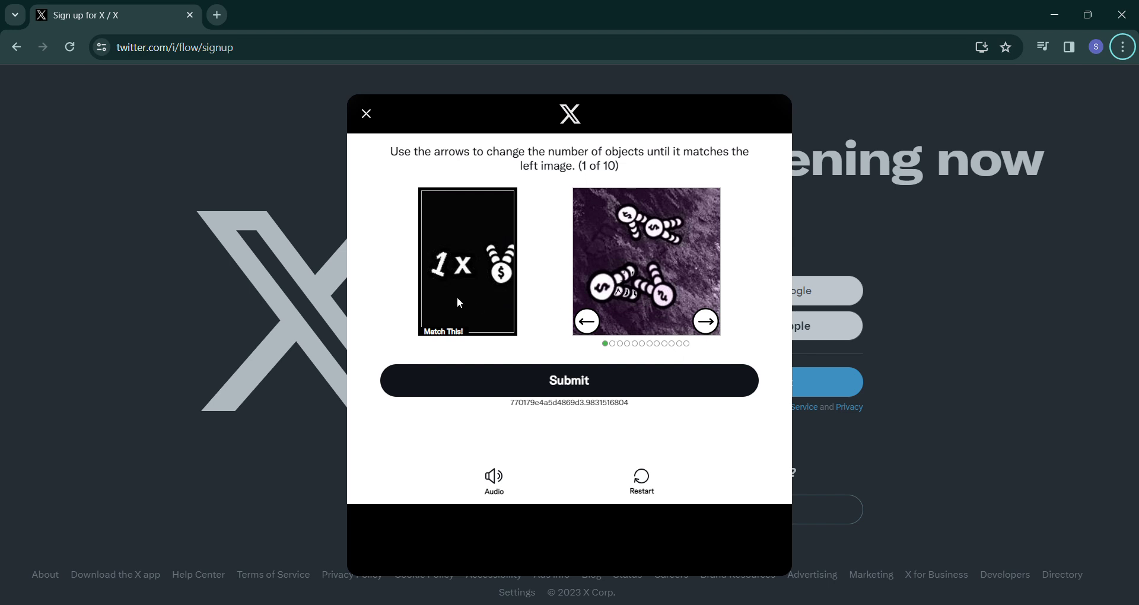
# Advance ten images to the one showing a single coin stack and submit it
pyautogui.click(706, 322)
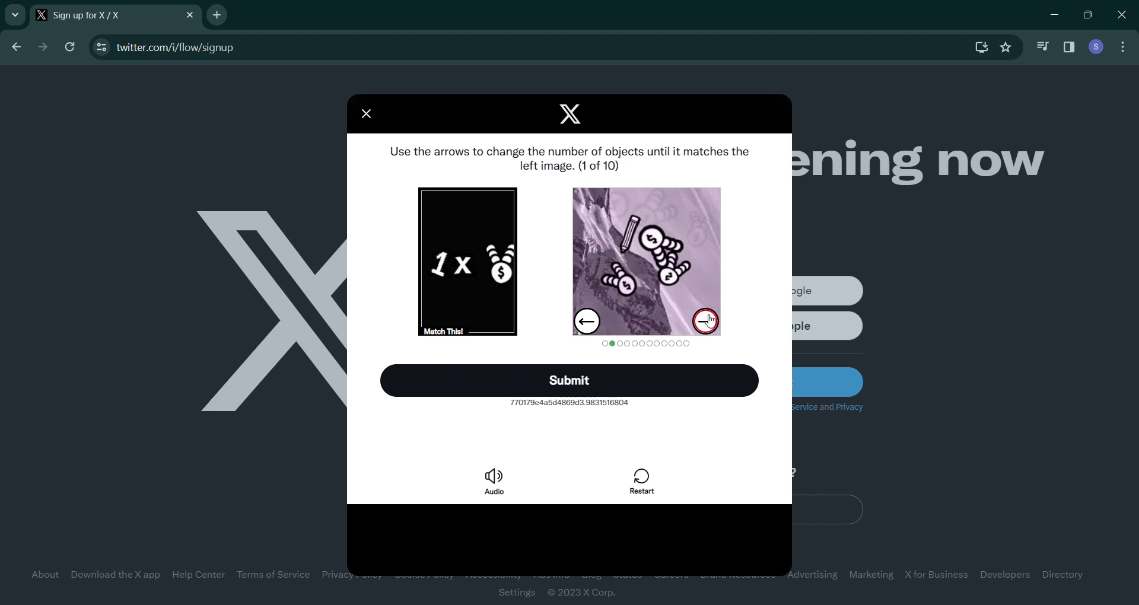
pyautogui.click(708, 319)
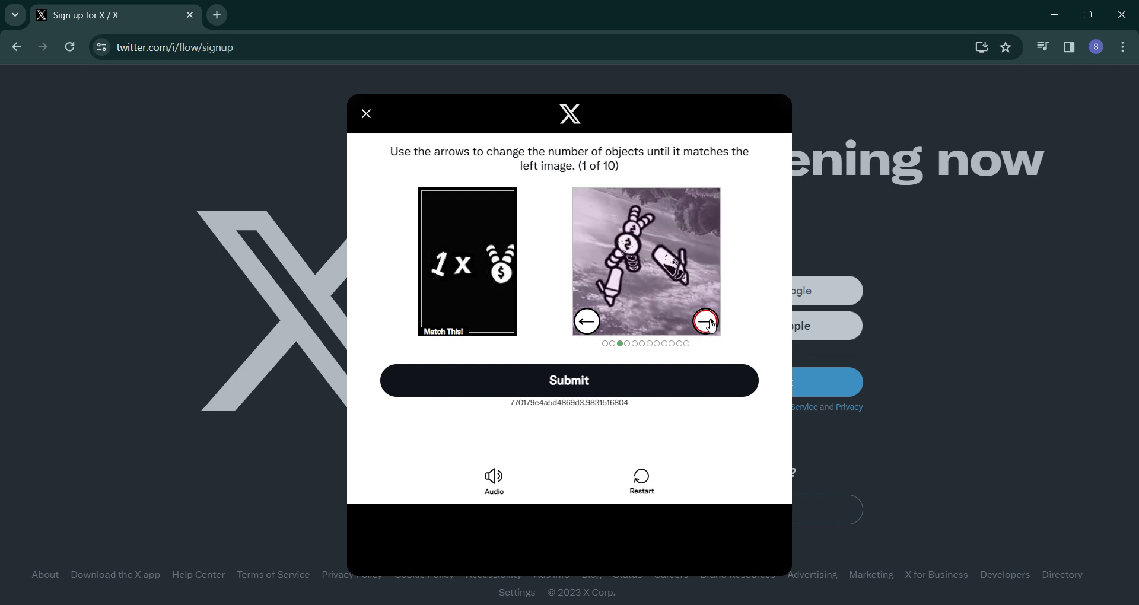
pyautogui.click(708, 323)
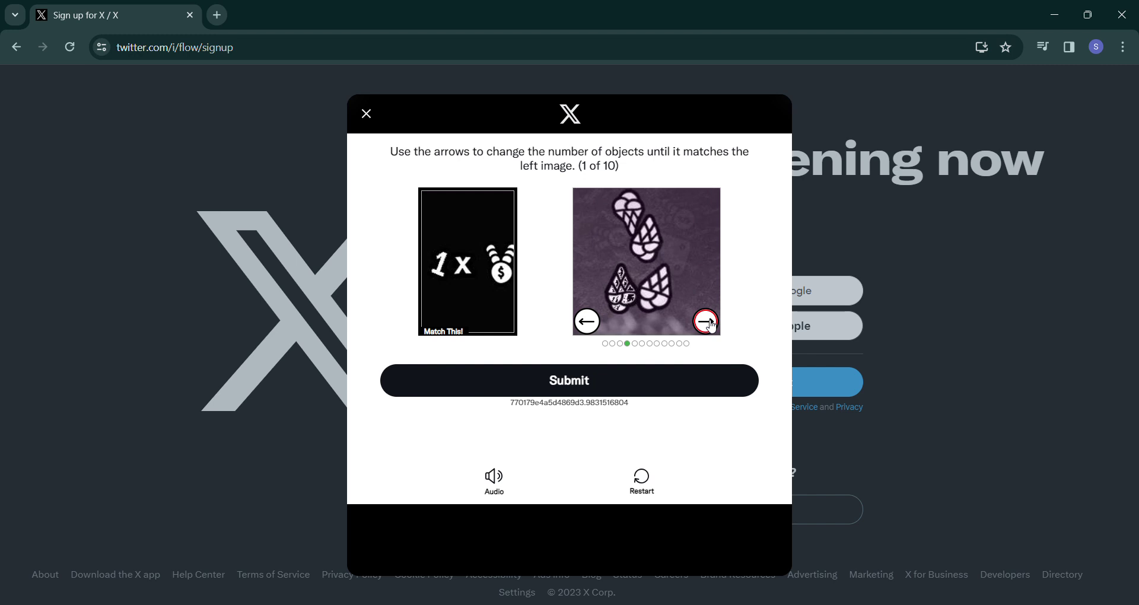
pyautogui.click(710, 323)
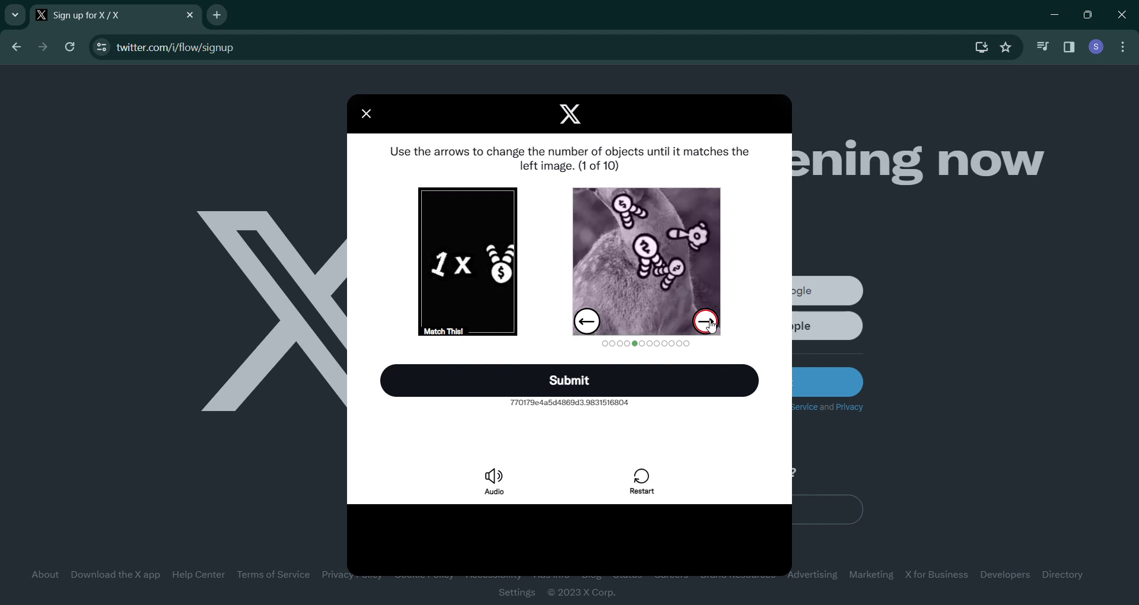
pyautogui.click(709, 322)
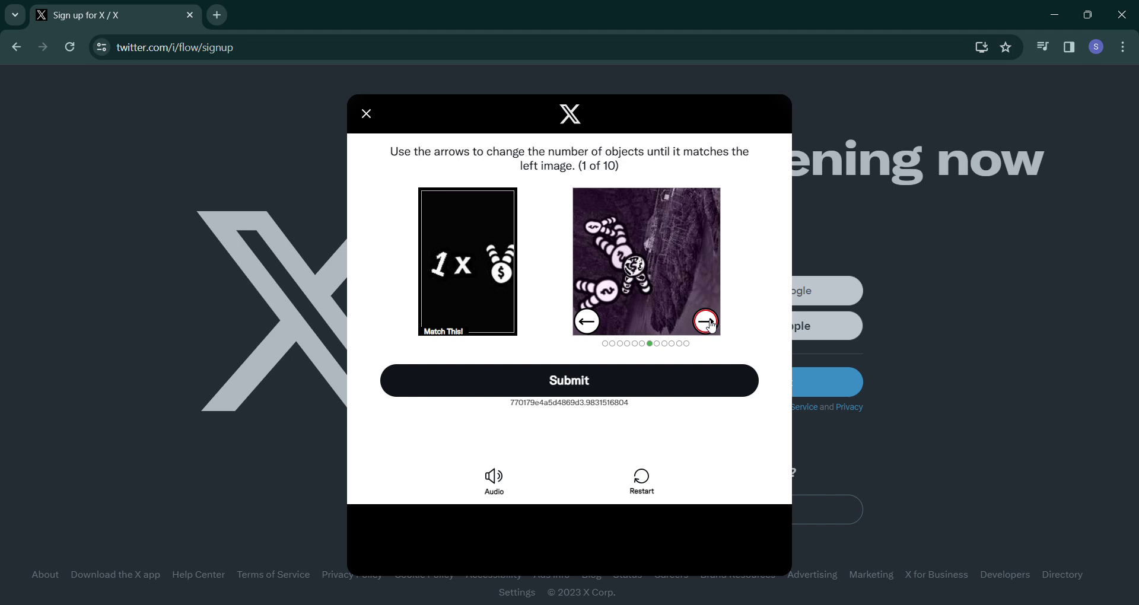
pyautogui.click(709, 323)
pyautogui.click(708, 322)
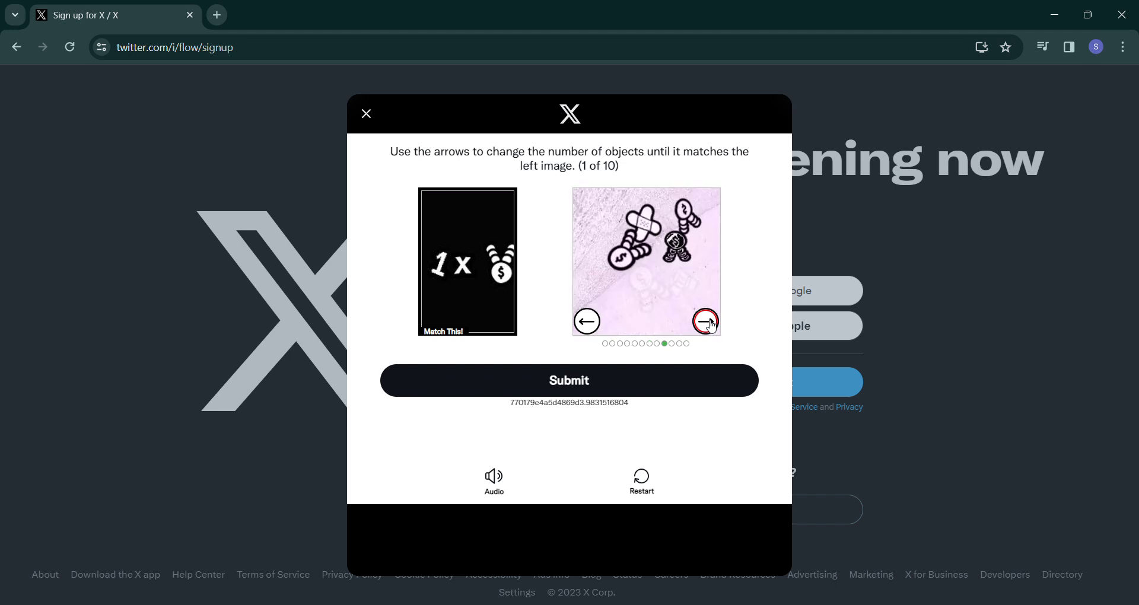
pyautogui.click(709, 322)
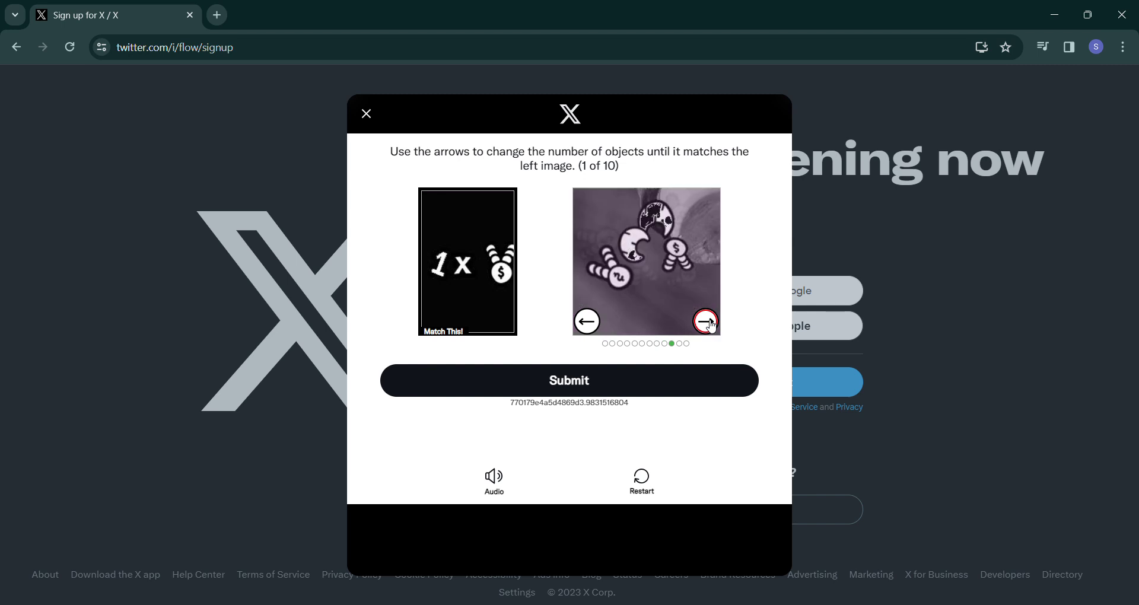
pyautogui.click(709, 322)
pyautogui.click(708, 323)
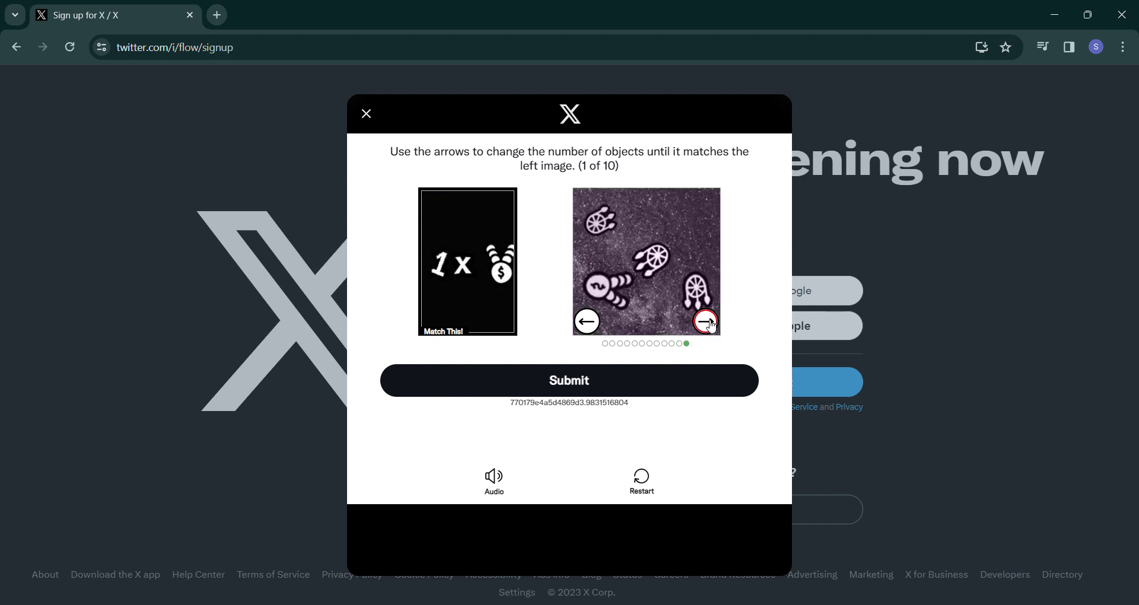
pyautogui.click(627, 382)
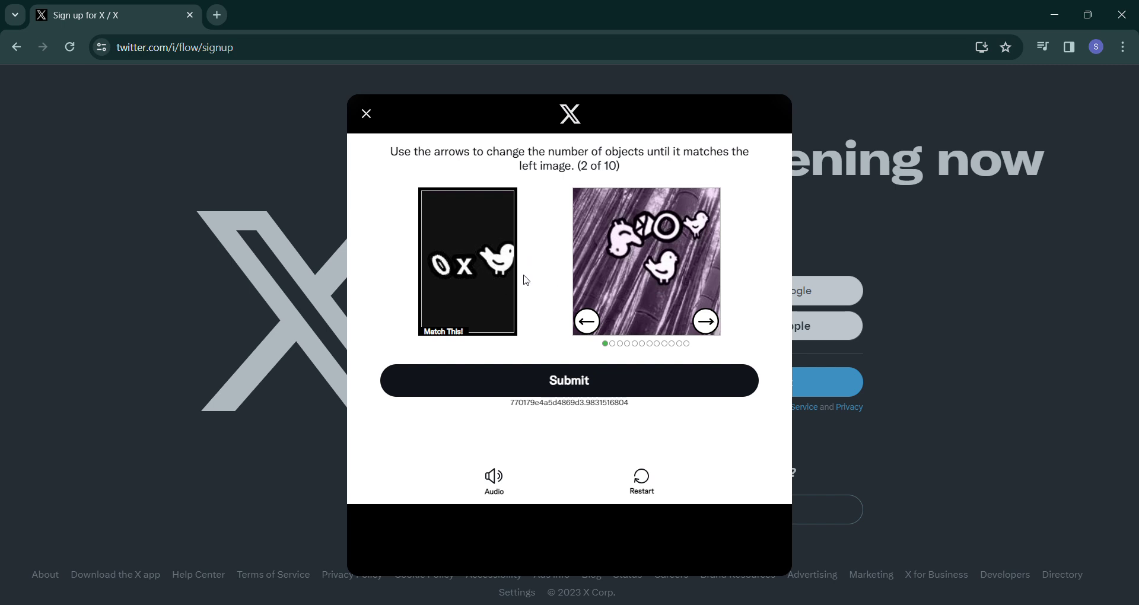
# Cycle through the puzzle 2 candidates, then step back to the car image with zero birds
pyautogui.click(709, 324)
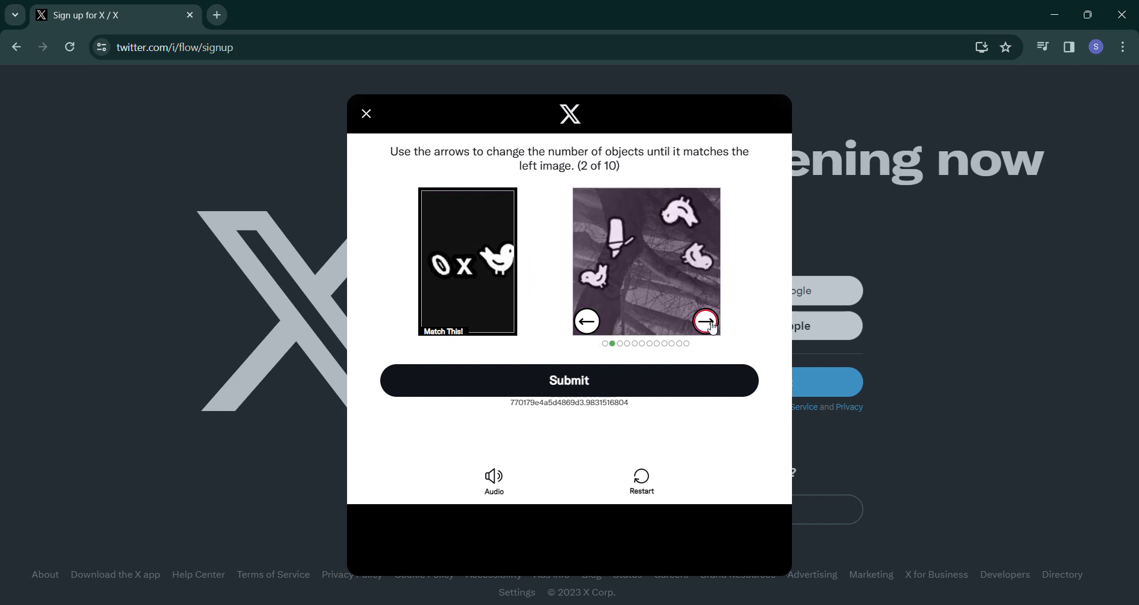
pyautogui.click(709, 323)
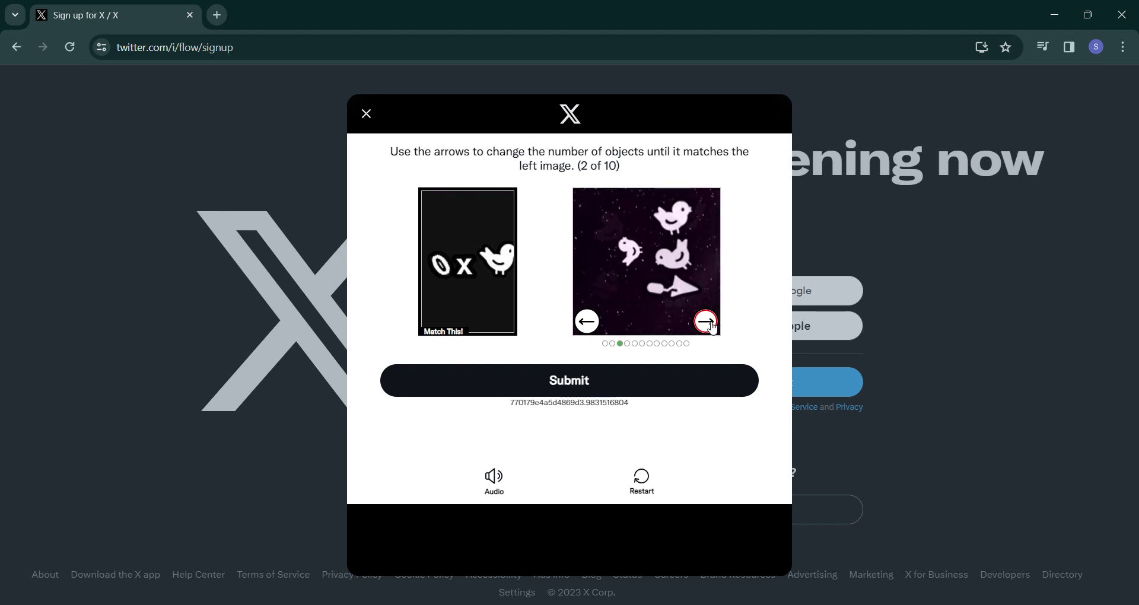
pyautogui.click(709, 324)
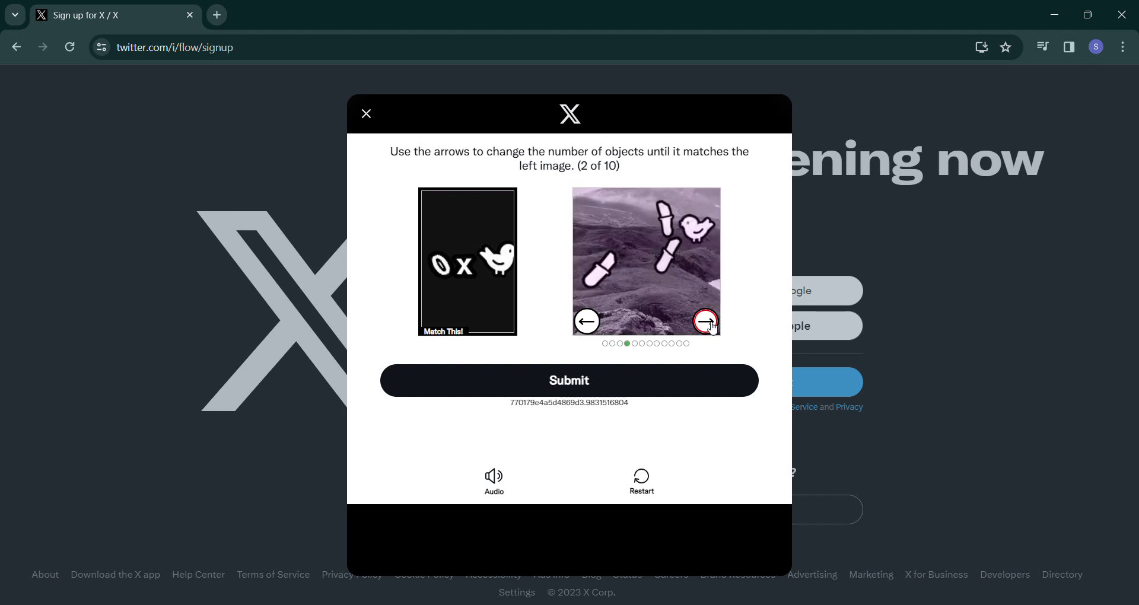
pyautogui.click(709, 324)
pyautogui.click(709, 323)
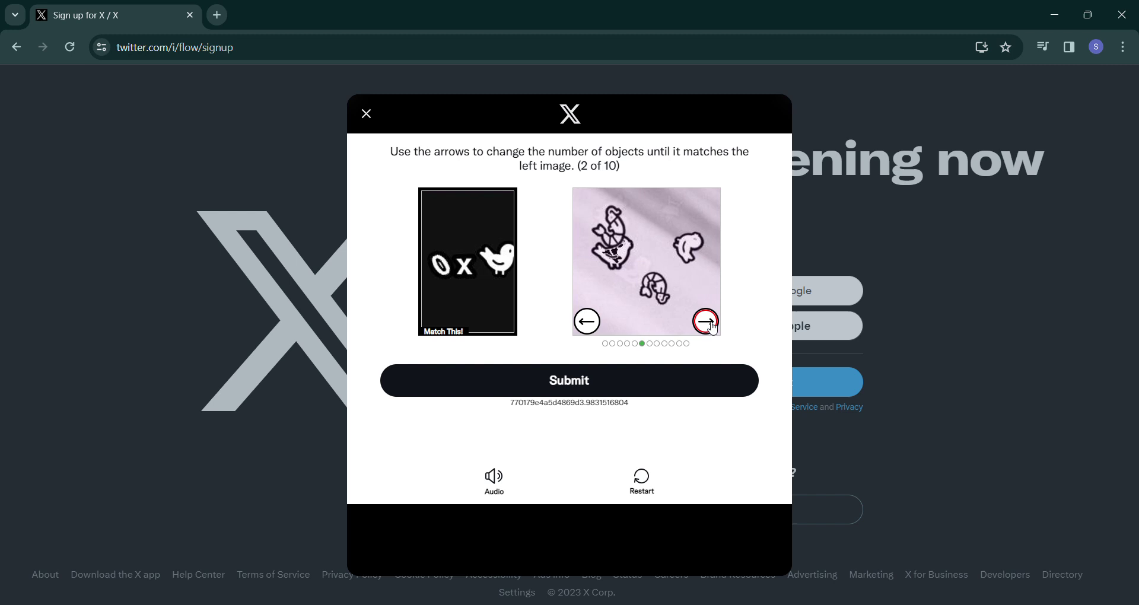
pyautogui.click(709, 323)
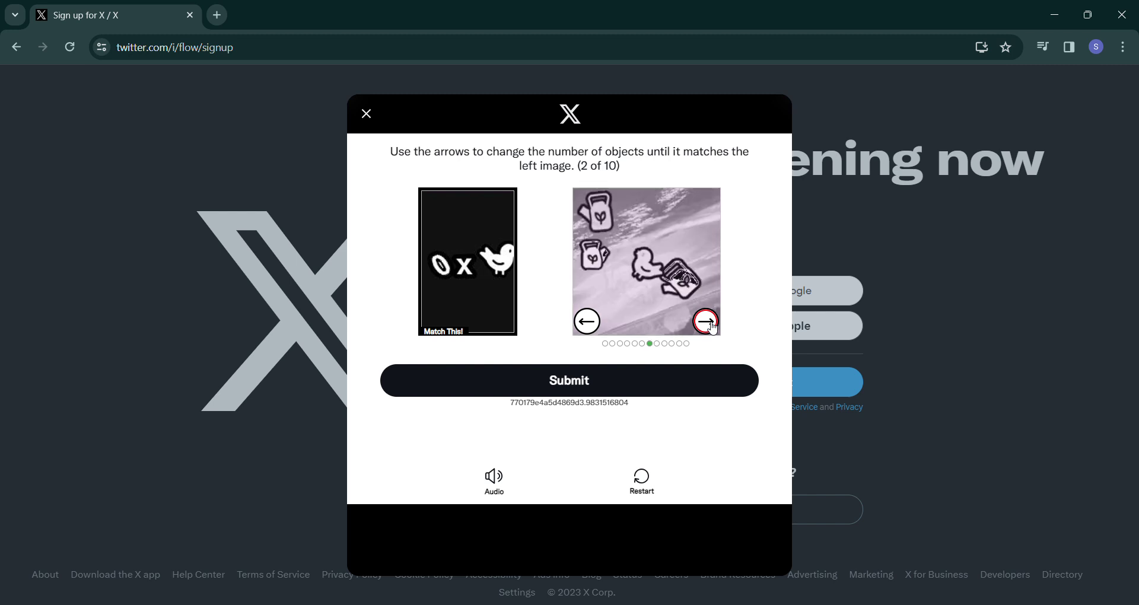
pyautogui.click(708, 324)
pyautogui.click(709, 324)
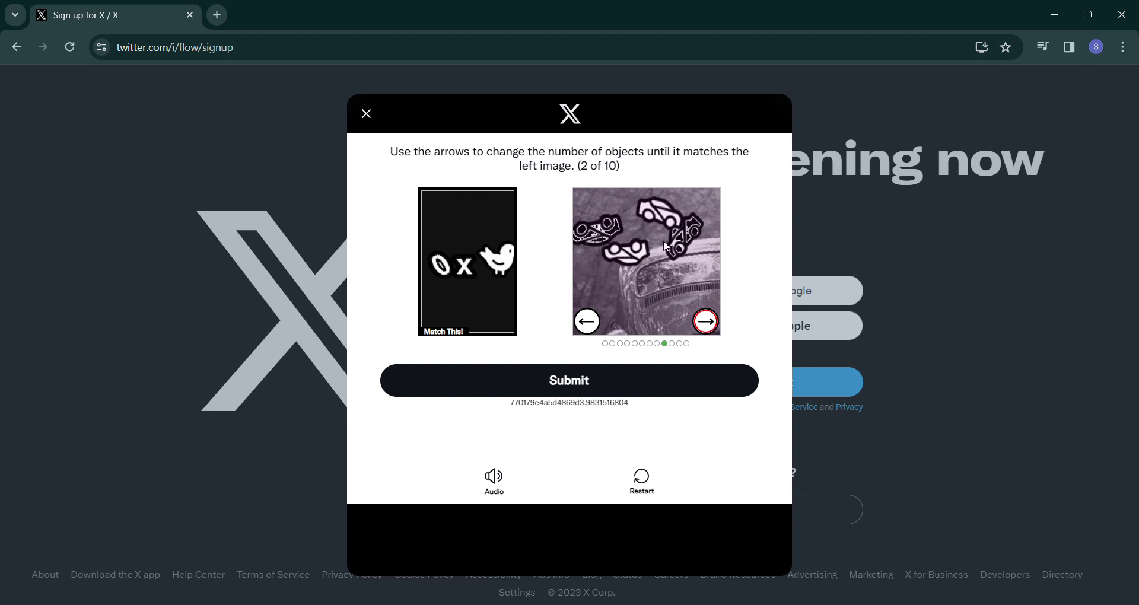
pyautogui.click(706, 322)
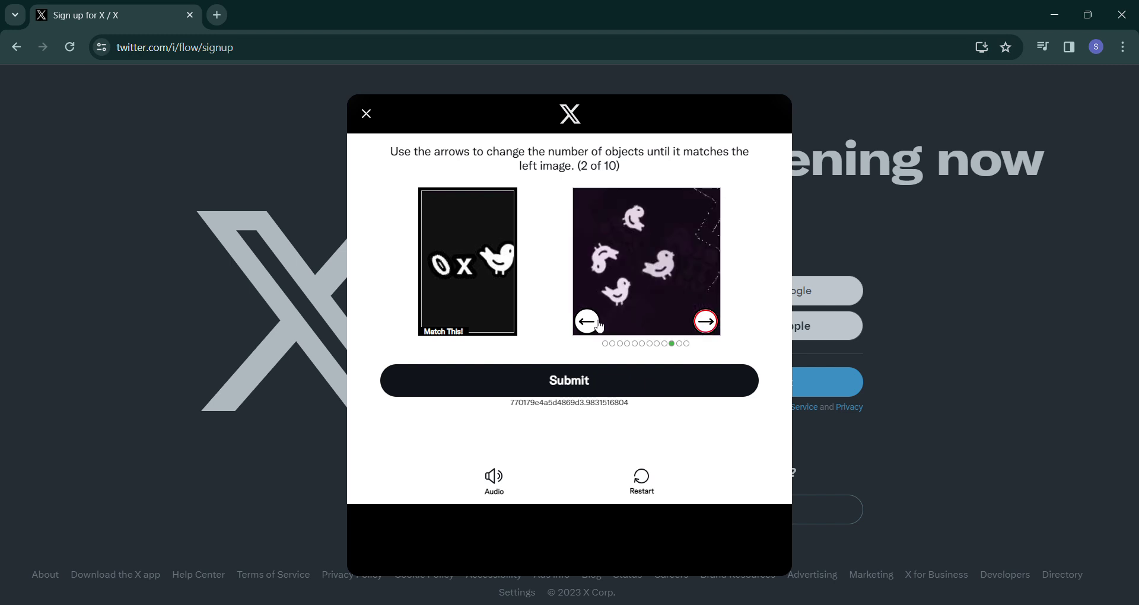
pyautogui.click(586, 321)
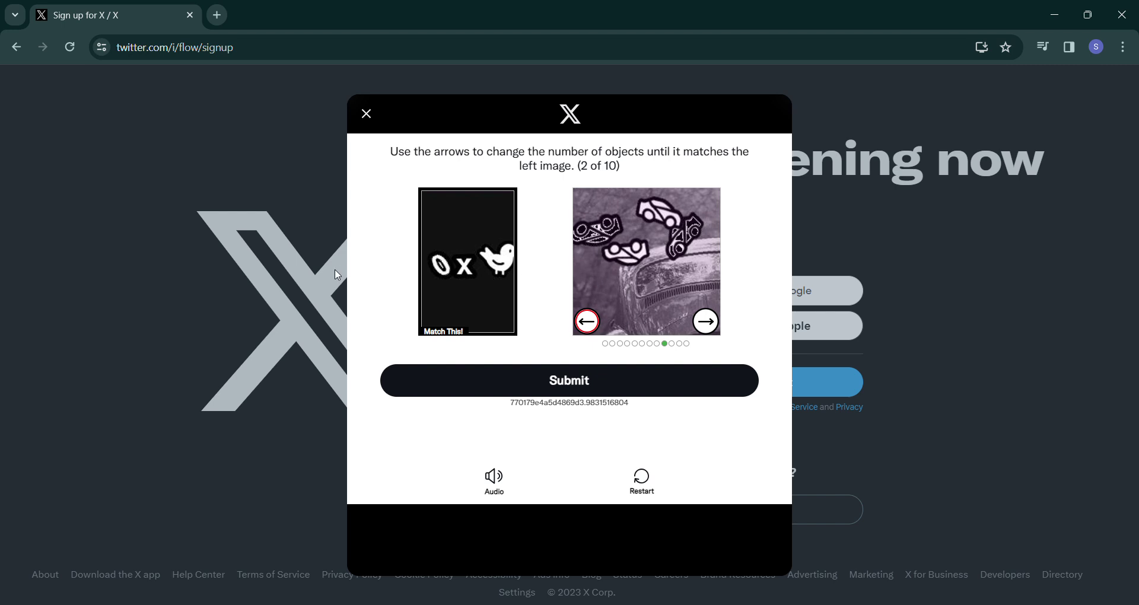
# Submit the zero-bird car image as the puzzle 2 answer
pyautogui.click(561, 380)
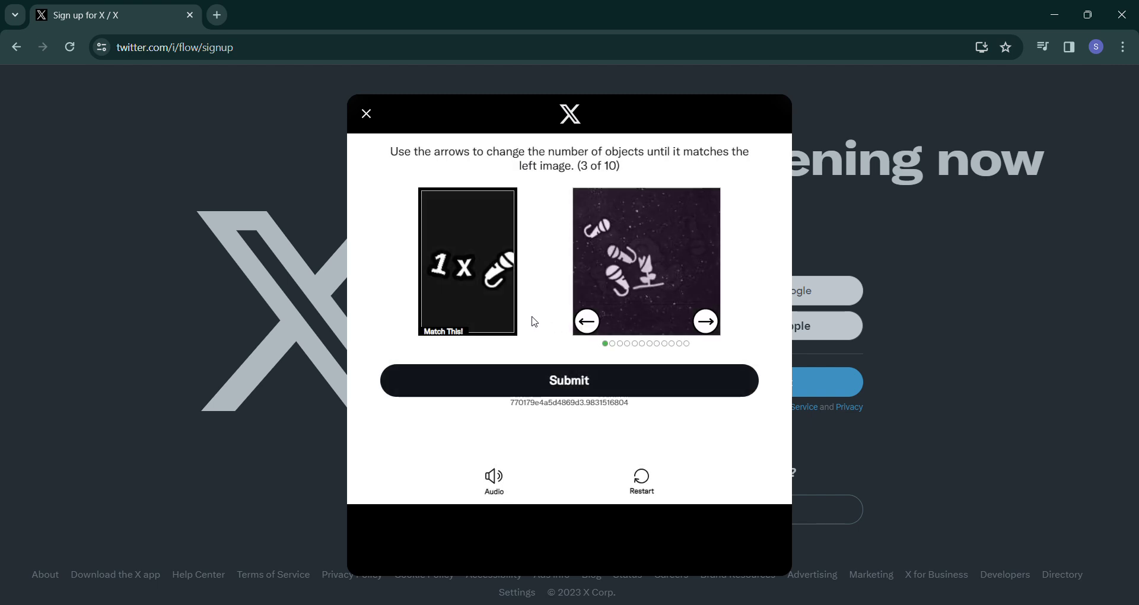